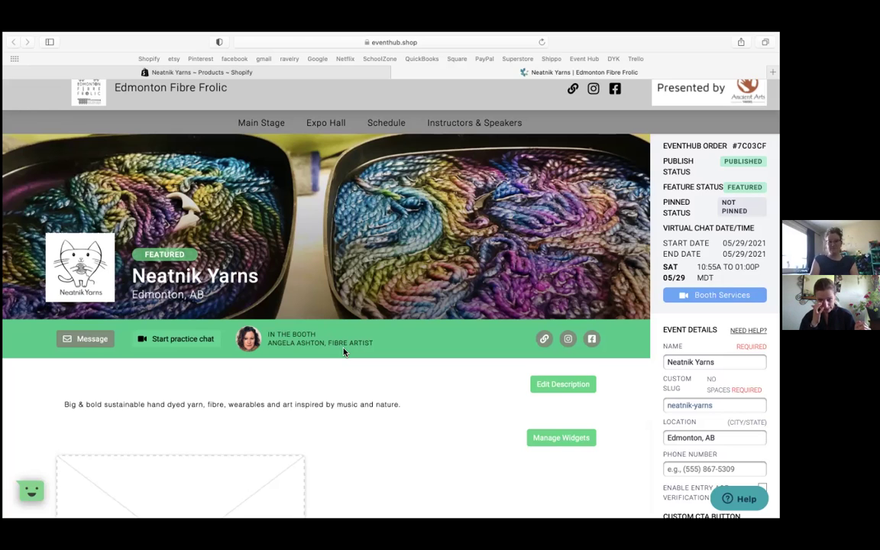
- Look over the shop items on the EventHub booth page and switch to the Shopify products list
scroll(344, 352, down, 10)
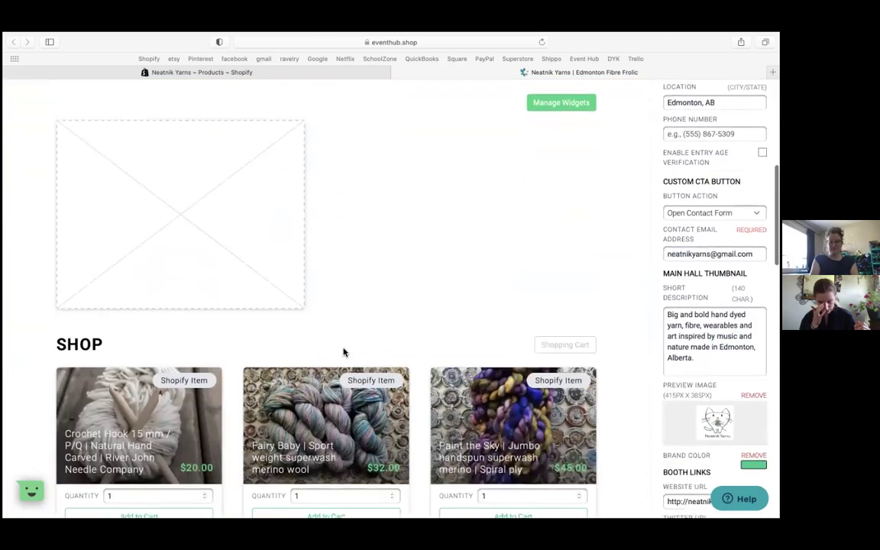
scroll(343, 352, down, 4)
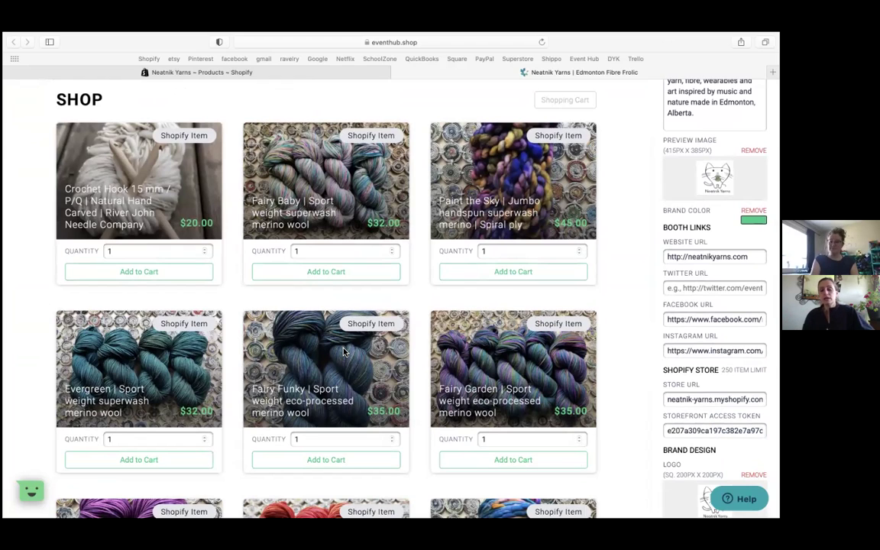
click(277, 71)
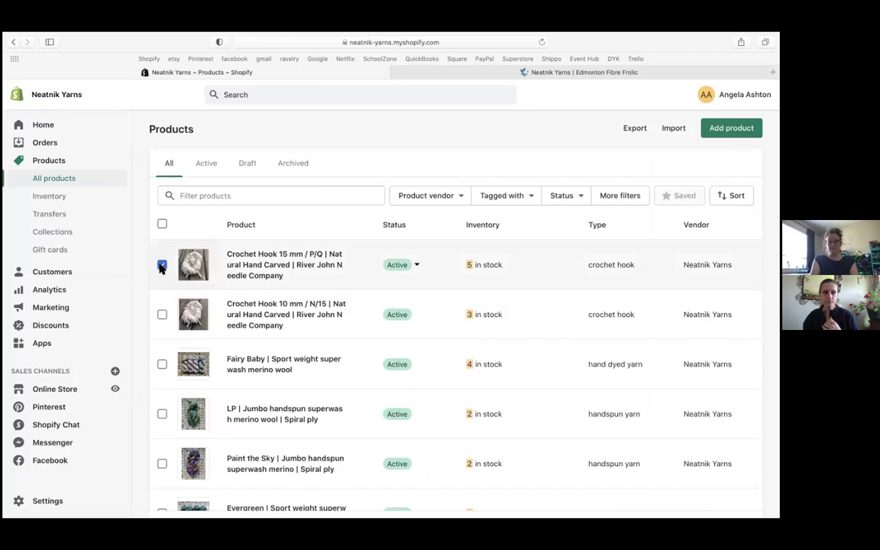
- Make the Crochet Hook 15 mm product unavailable on the EventHub Storefront channel only
click(161, 266)
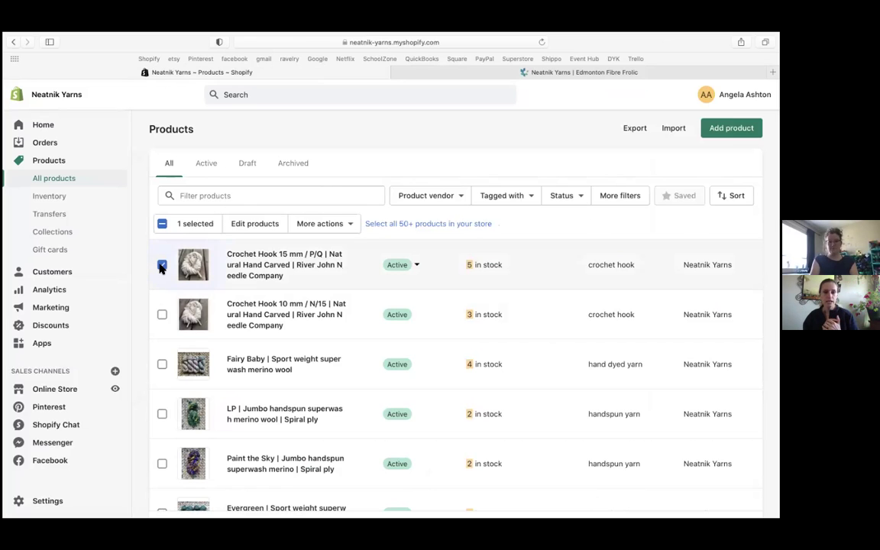
click(351, 229)
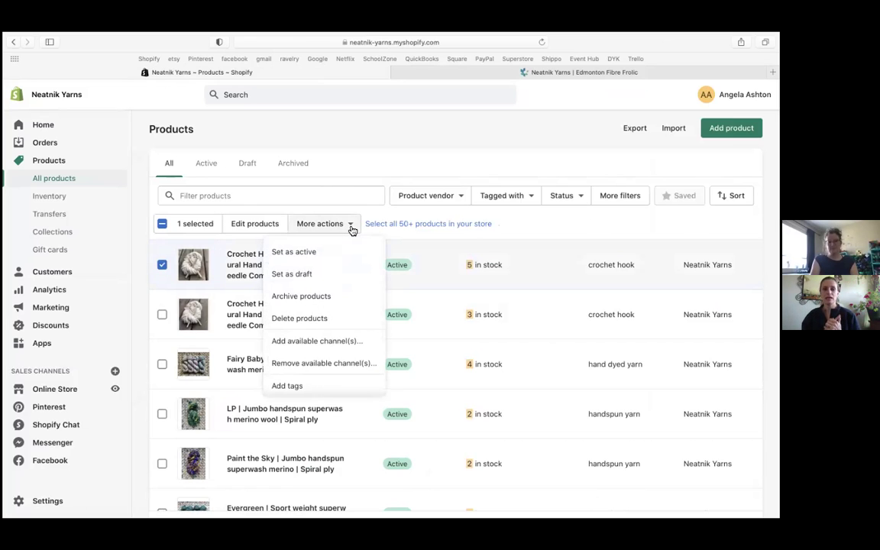
click(331, 363)
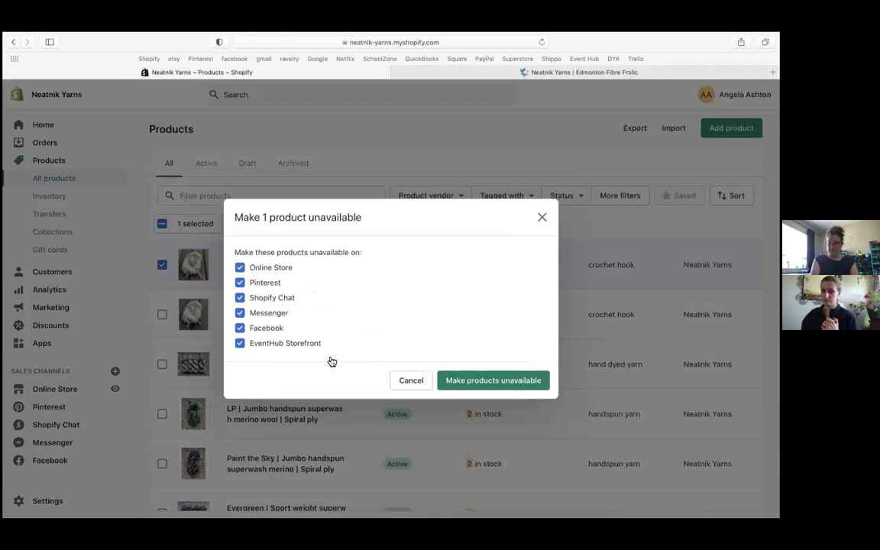
click(241, 329)
click(240, 312)
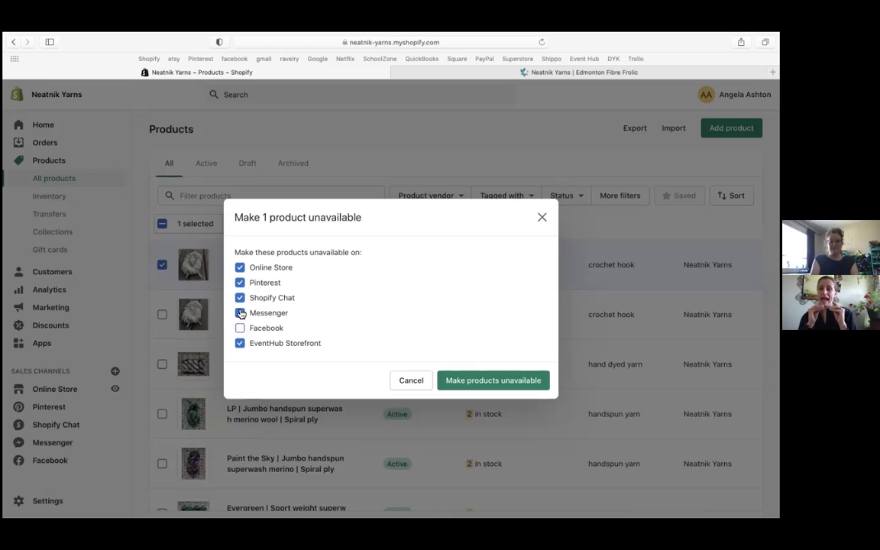
click(240, 297)
click(240, 283)
click(240, 268)
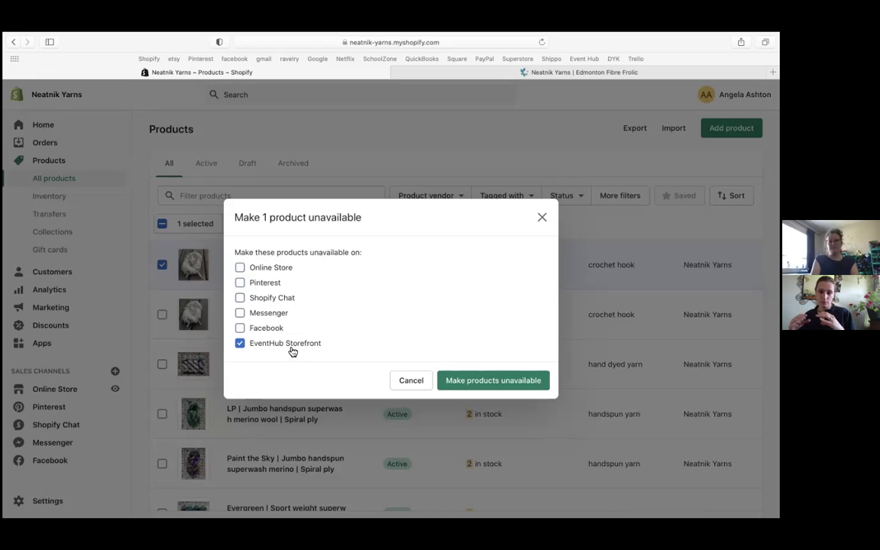
click(502, 380)
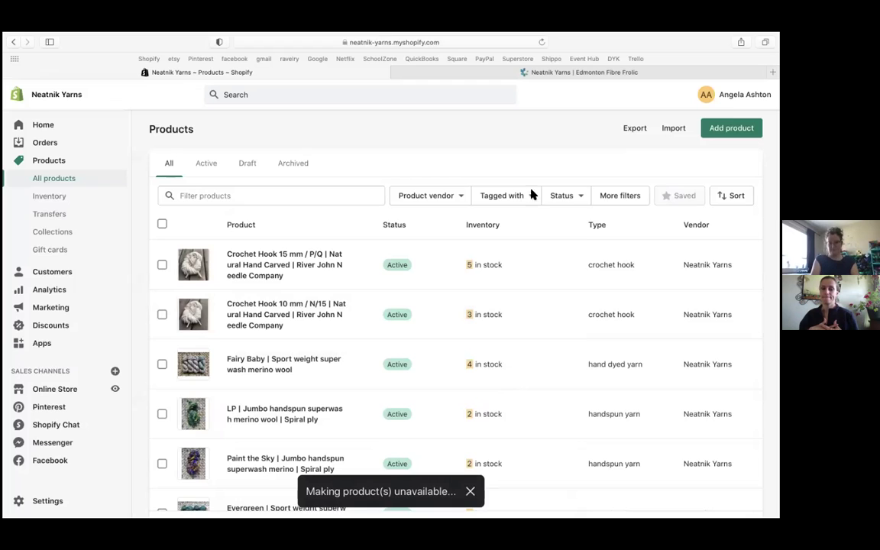
- Check the booth's shop on the EventHub page for the crochet hook and return to the Shopify products list
mouse_move(552, 73)
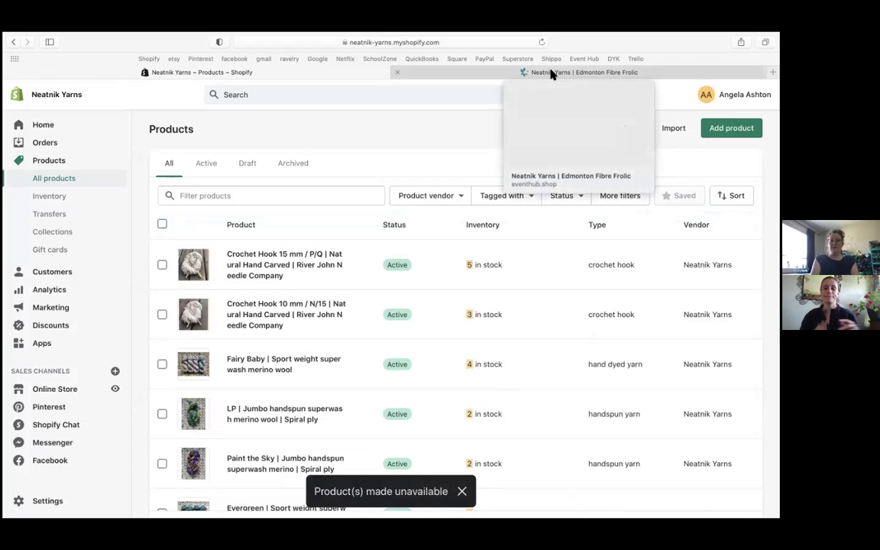
click(552, 74)
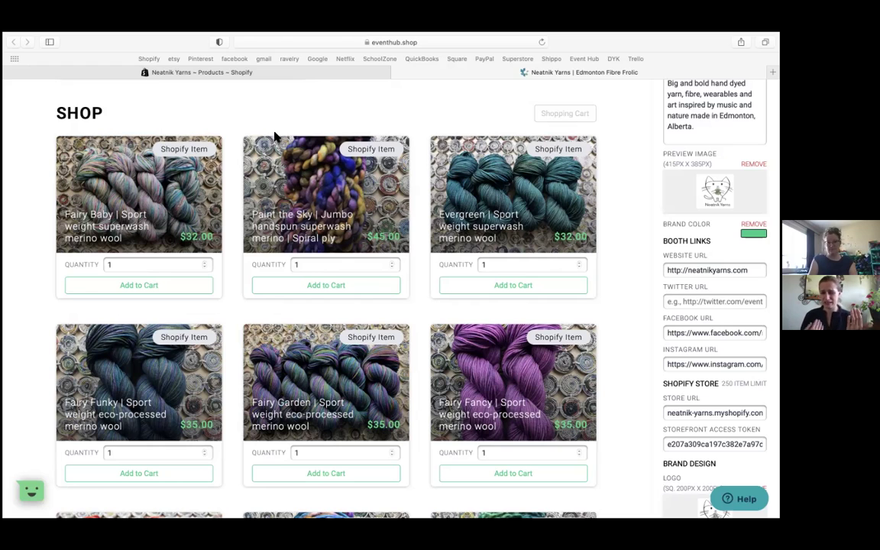
click(314, 74)
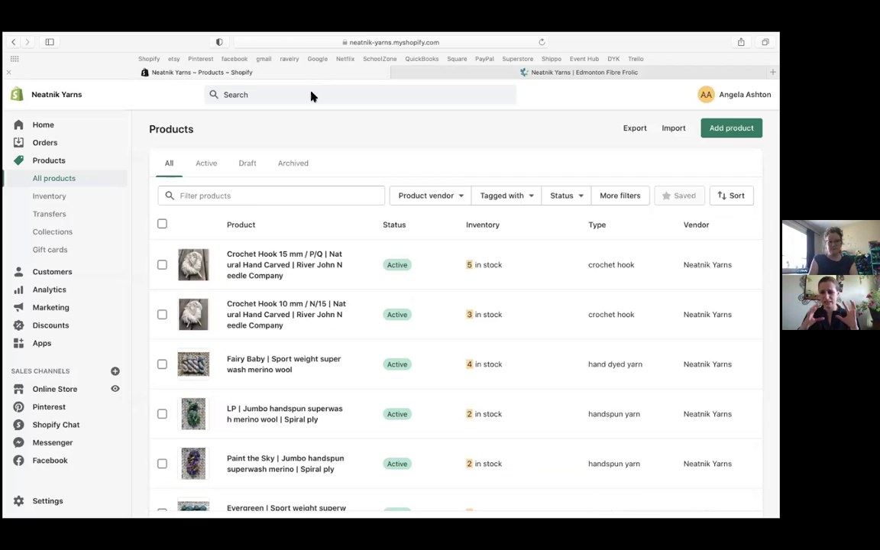
- Show only the archived products and look through the list
click(295, 164)
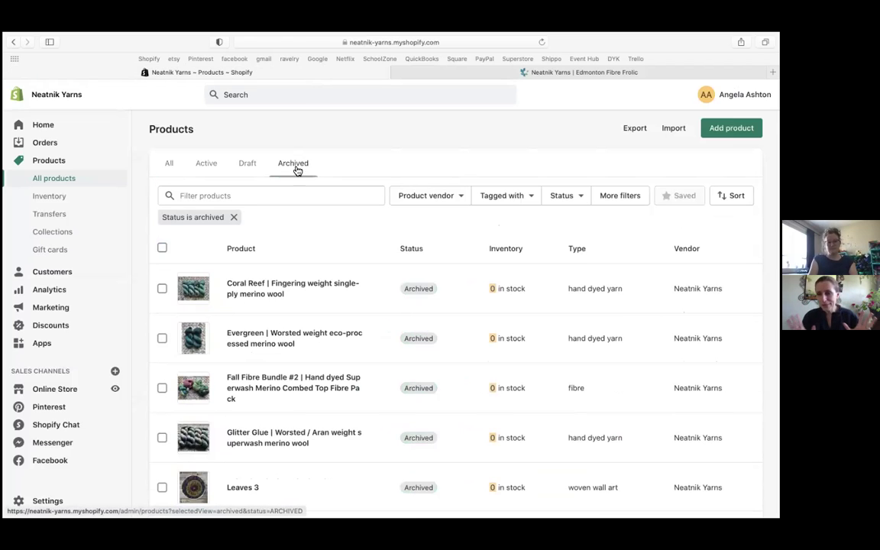
scroll(297, 272, down, 1)
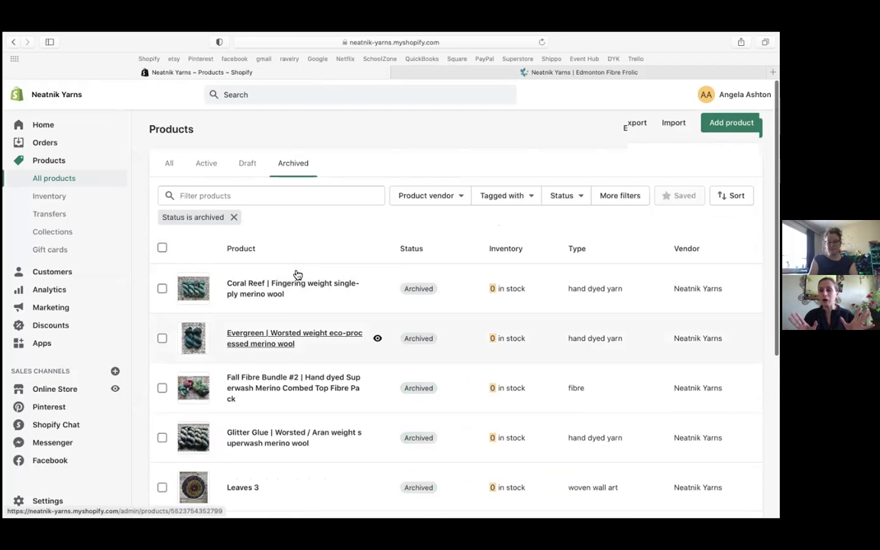
scroll(296, 275, down, 2)
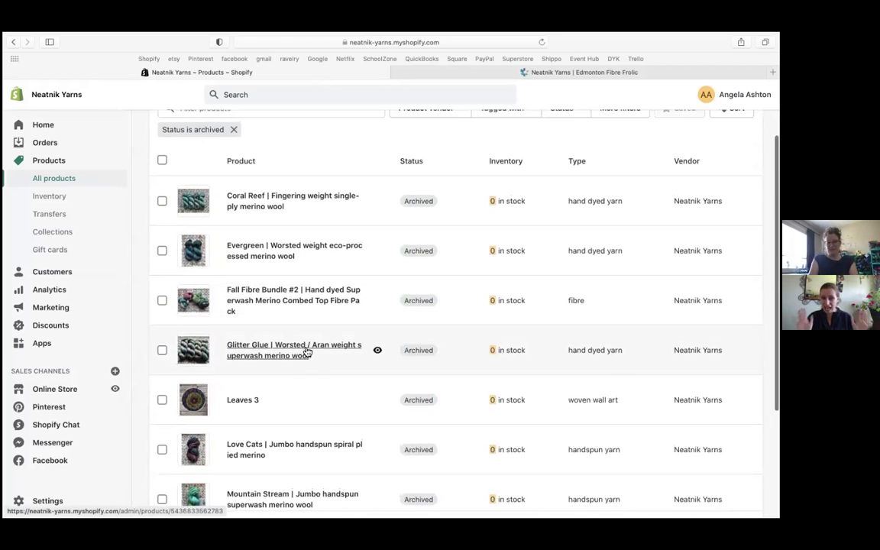
scroll(306, 352, down, 2)
scroll(307, 351, down, 1)
scroll(306, 351, down, 1)
scroll(306, 351, up, 4)
scroll(306, 351, up, 2)
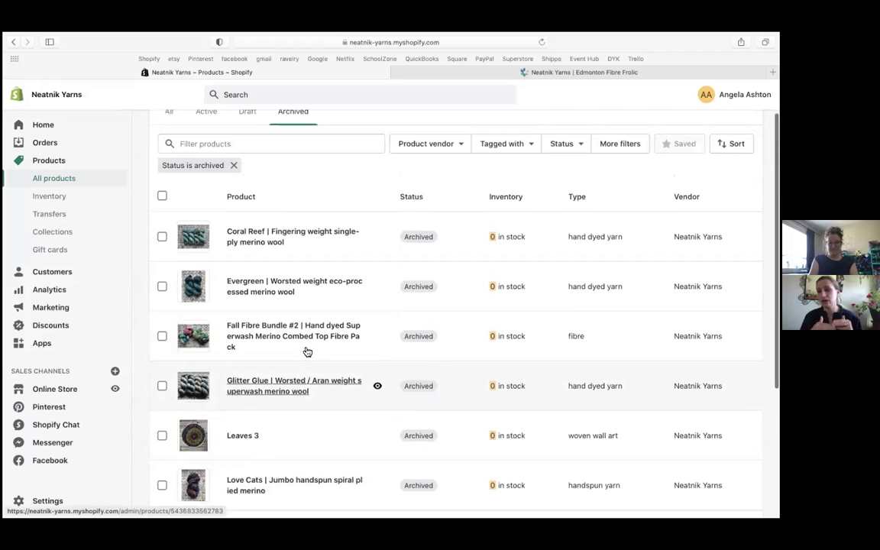
scroll(307, 351, up, 2)
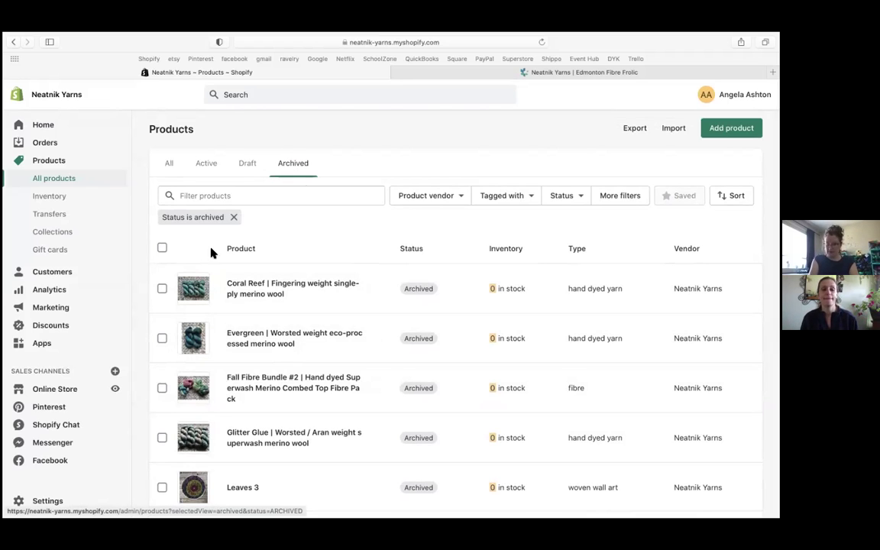
- Make all archived products unavailable on the EventHub Storefront channel only
click(162, 248)
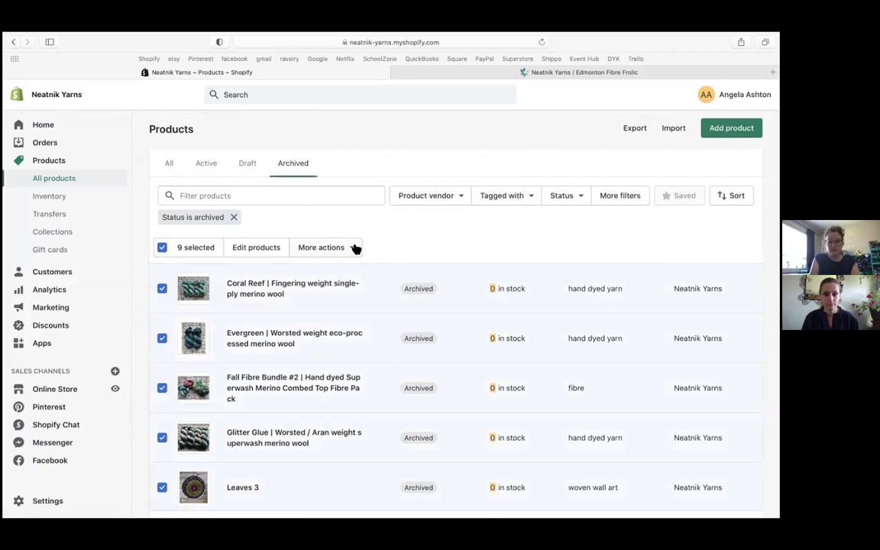
click(353, 247)
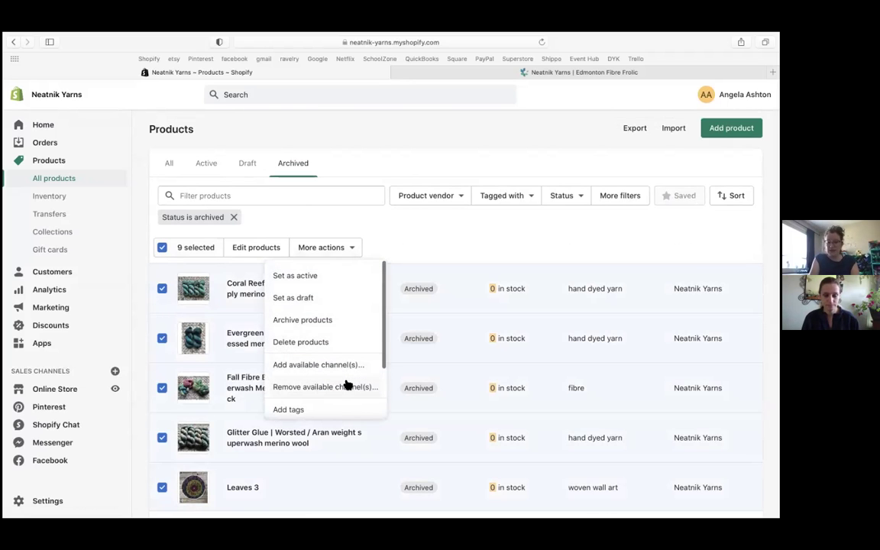
click(348, 385)
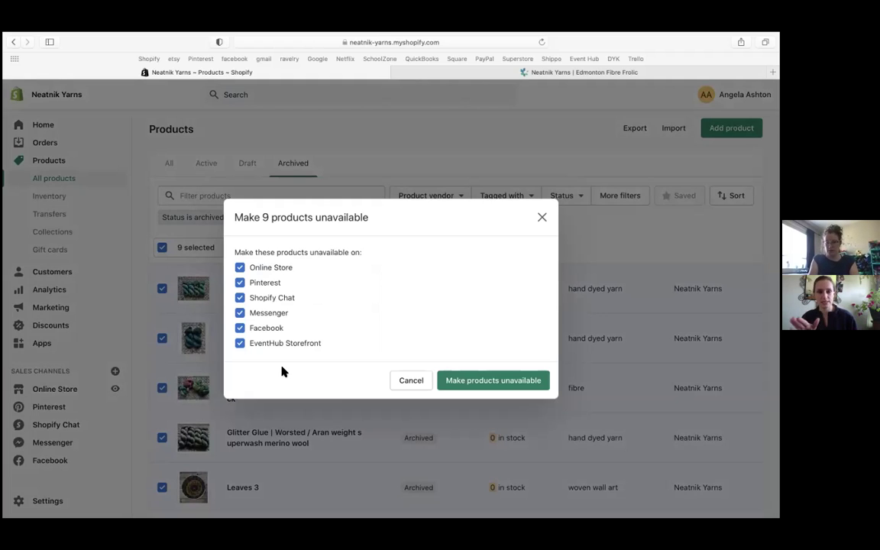
click(241, 329)
click(239, 313)
click(240, 298)
click(240, 283)
click(241, 267)
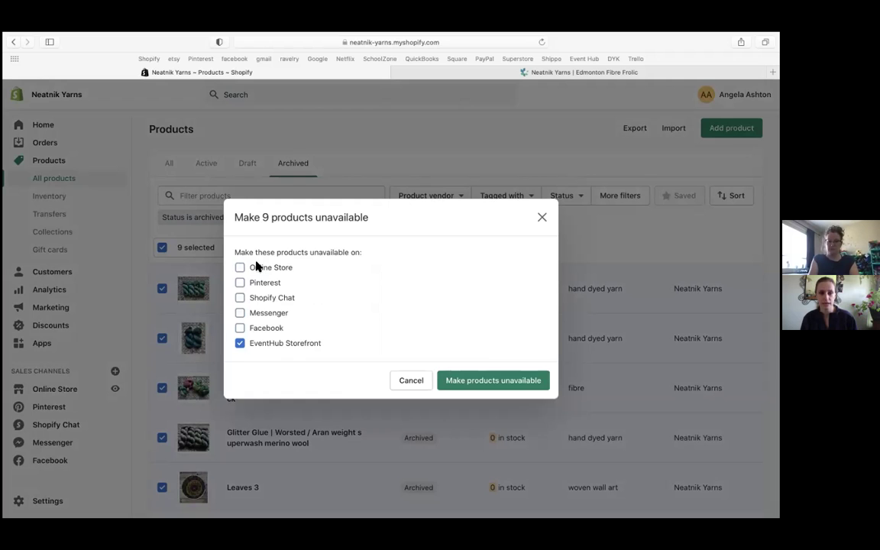
click(496, 379)
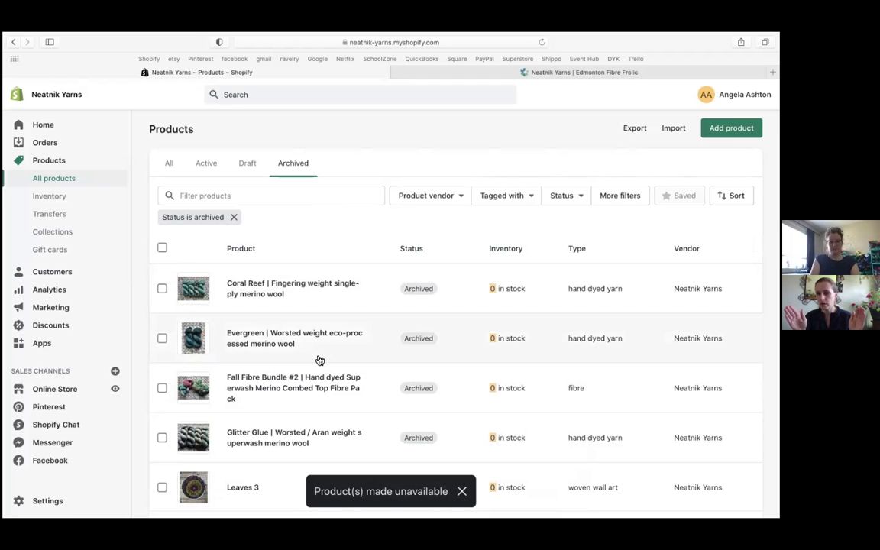
- Switch to the EventHub booth page, reload it and examine its shop listings
scroll(319, 359, down, 5)
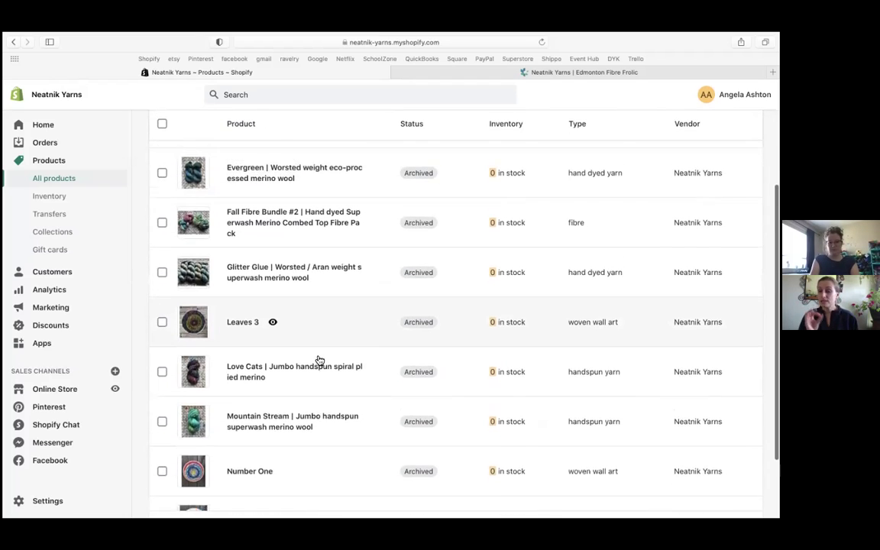
scroll(319, 360, up, 5)
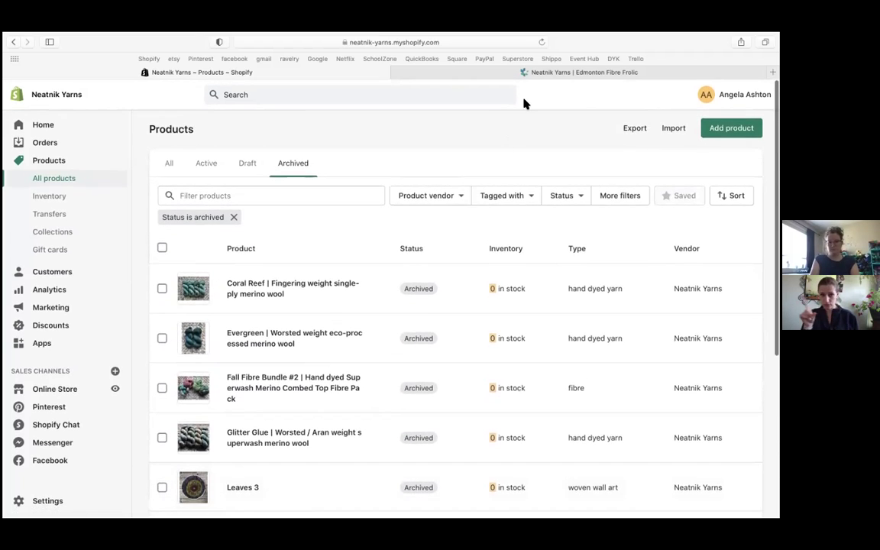
click(534, 72)
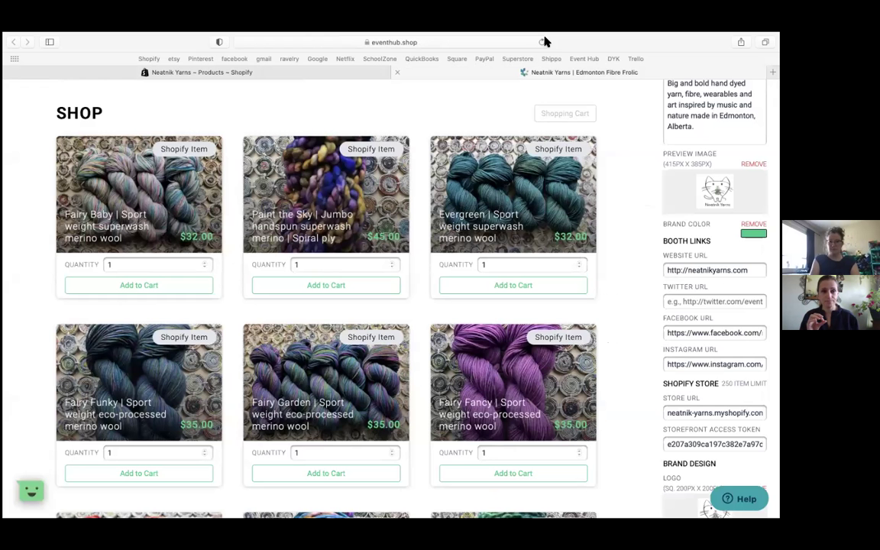
click(542, 42)
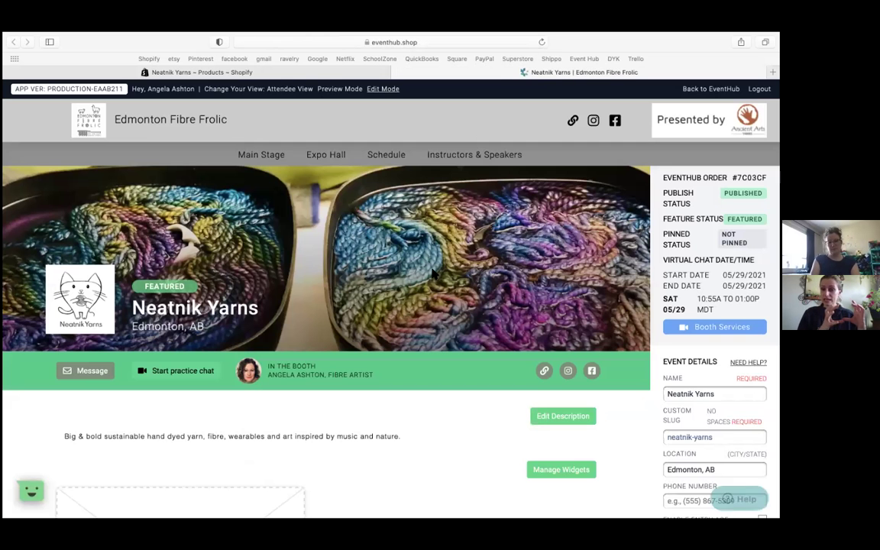
scroll(409, 349, down, 5)
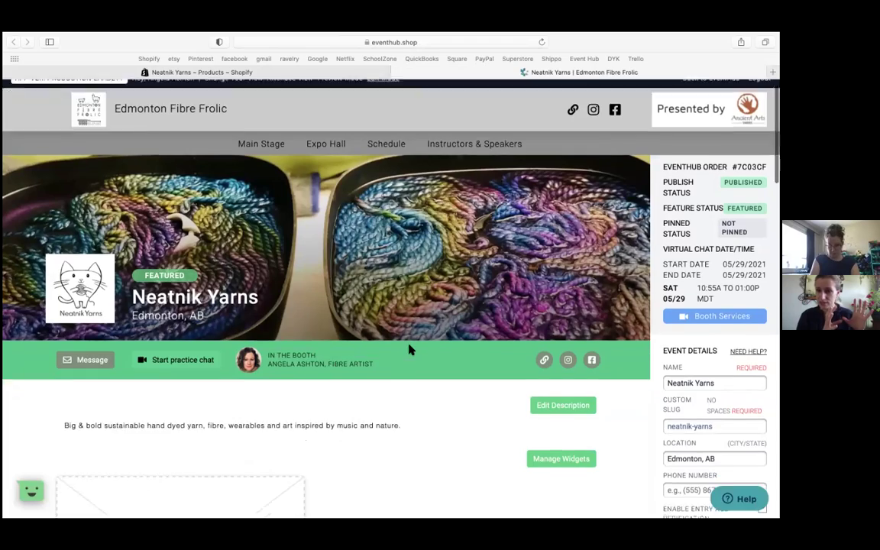
scroll(408, 349, down, 5)
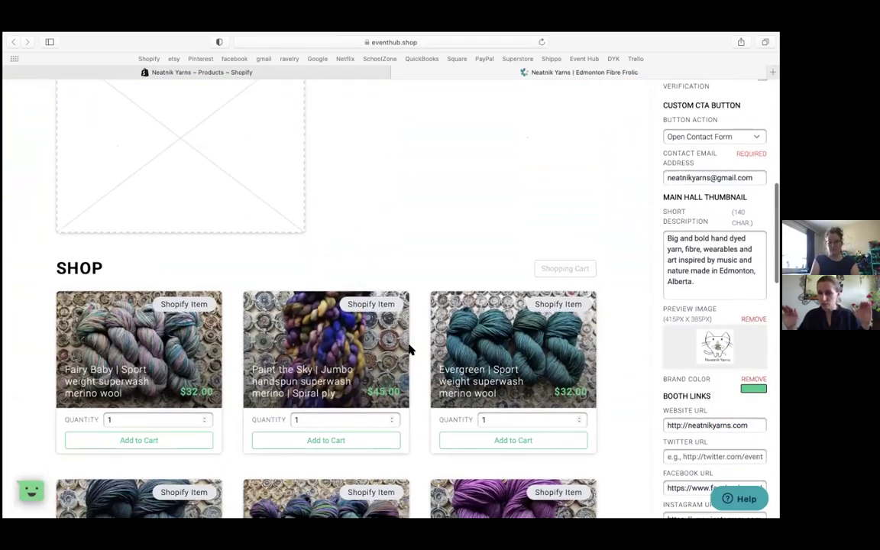
scroll(408, 349, down, 3)
scroll(409, 349, down, 1)
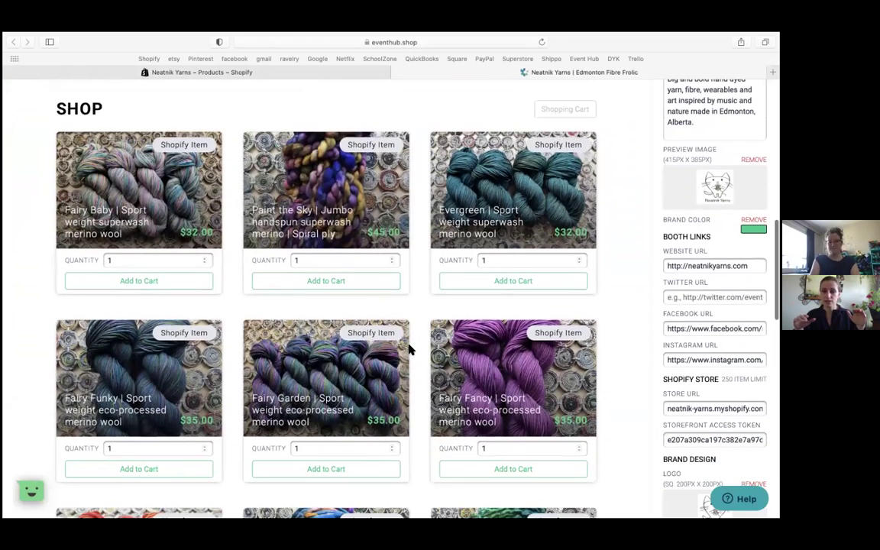
- Return to the Shopify products list and replace the archived status filter with a filter for the BFL Fibre collection
click(345, 73)
click(623, 196)
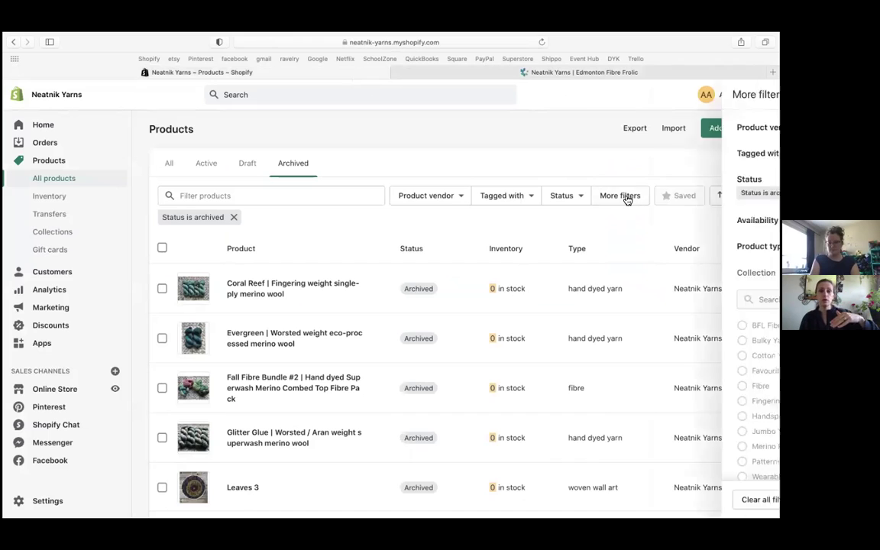
click(234, 218)
click(234, 218)
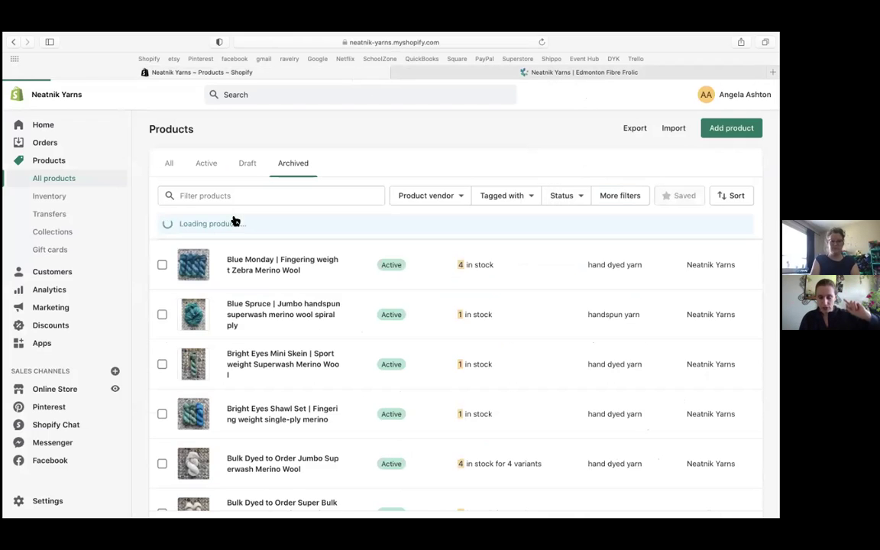
click(624, 196)
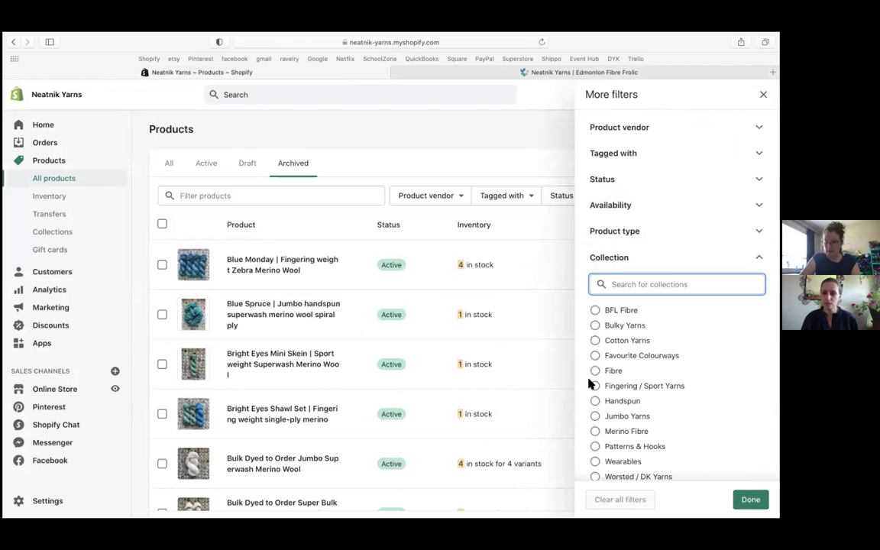
click(595, 311)
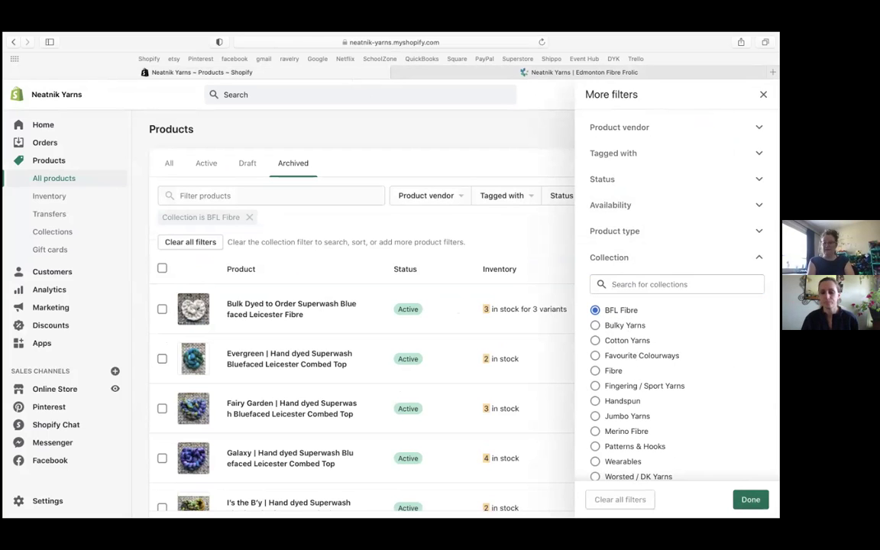
click(446, 451)
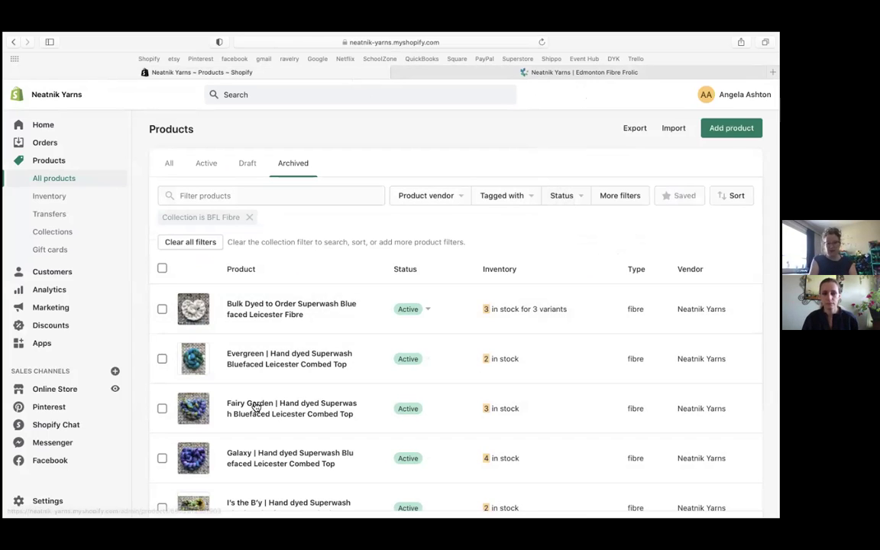
scroll(256, 406, down, 3)
scroll(253, 407, up, 4)
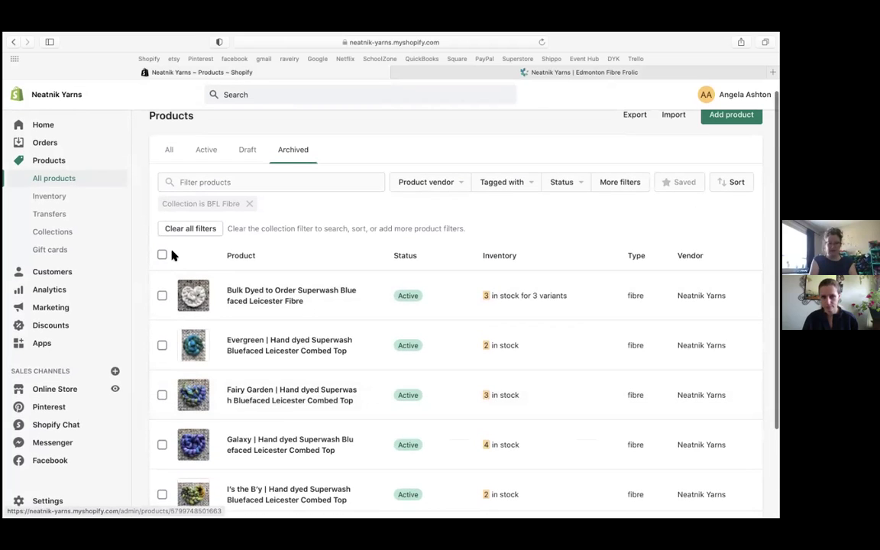
click(161, 254)
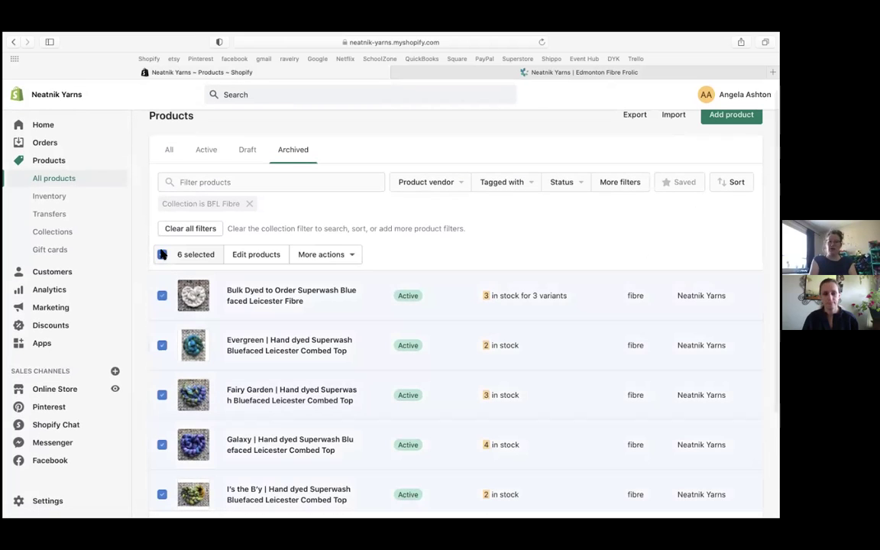
click(351, 255)
click(346, 395)
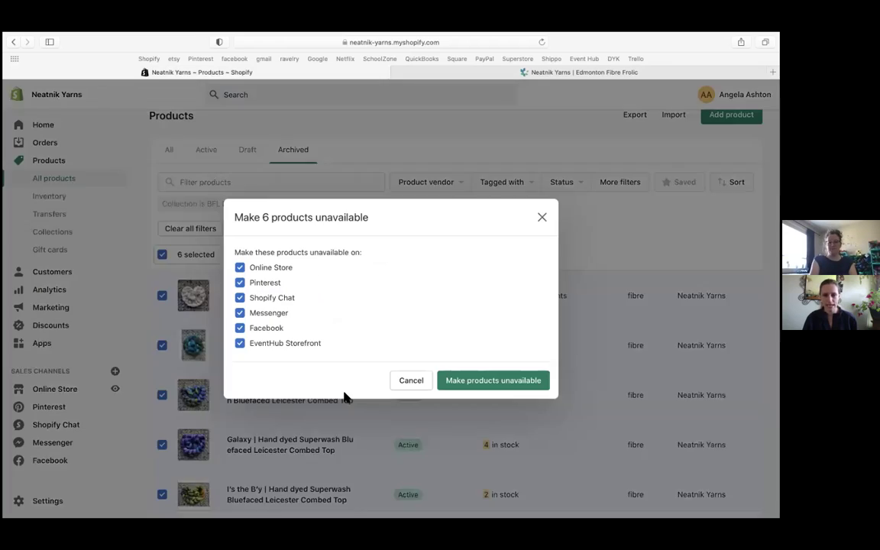
click(410, 380)
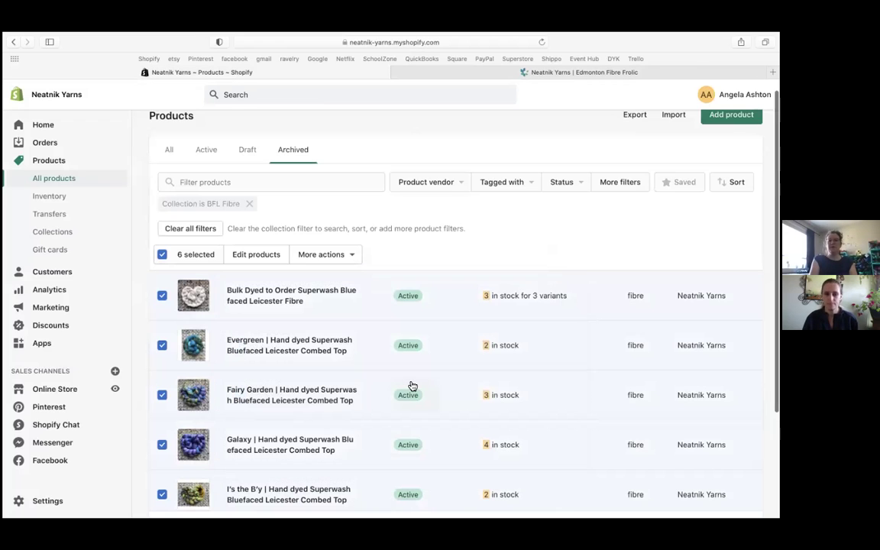
- Clear the BFL Fibre filter from the products list and review the collections available for filtering products
click(208, 229)
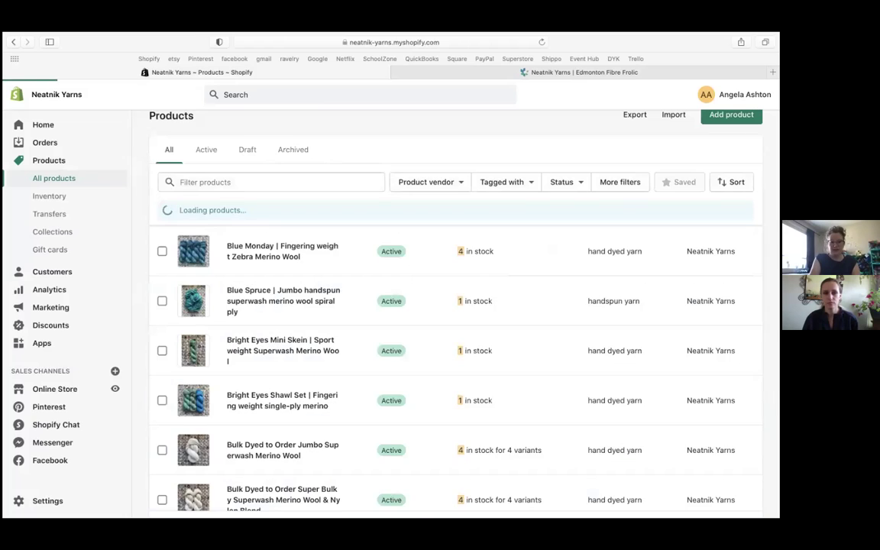
click(621, 184)
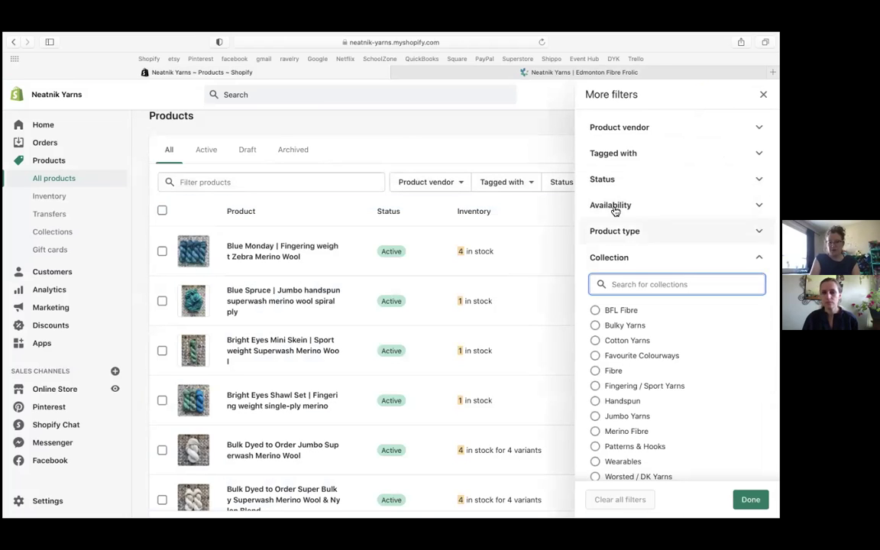
click(610, 259)
click(610, 260)
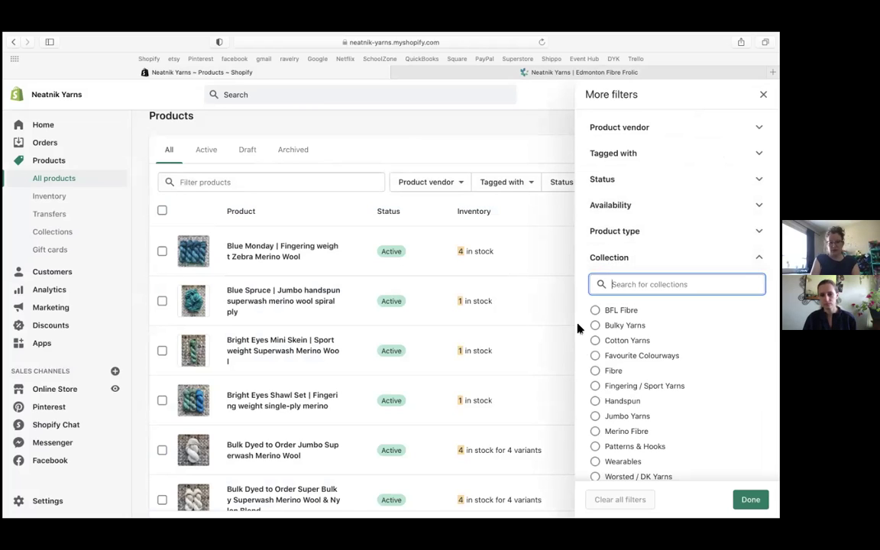
- Open the store's Collections page and look through the collections and their EventHub Storefront availability
click(55, 233)
click(54, 233)
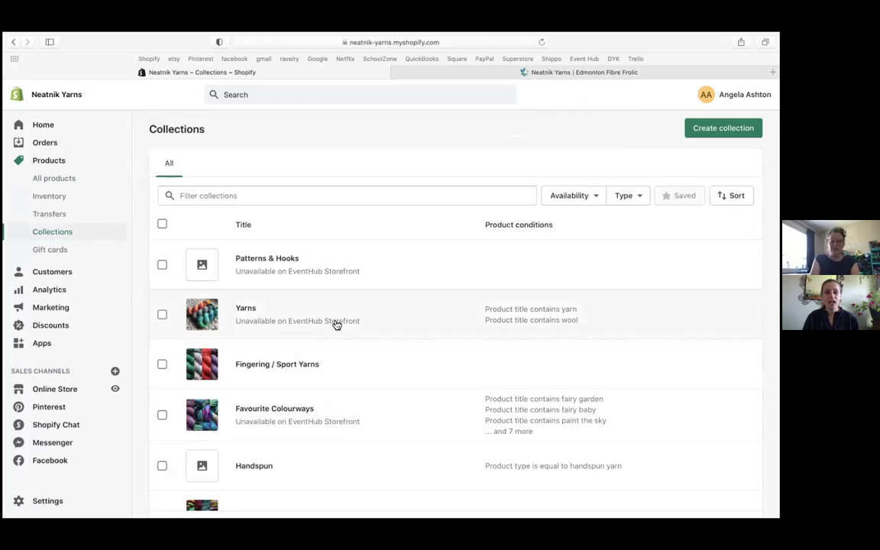
scroll(336, 325, down, 3)
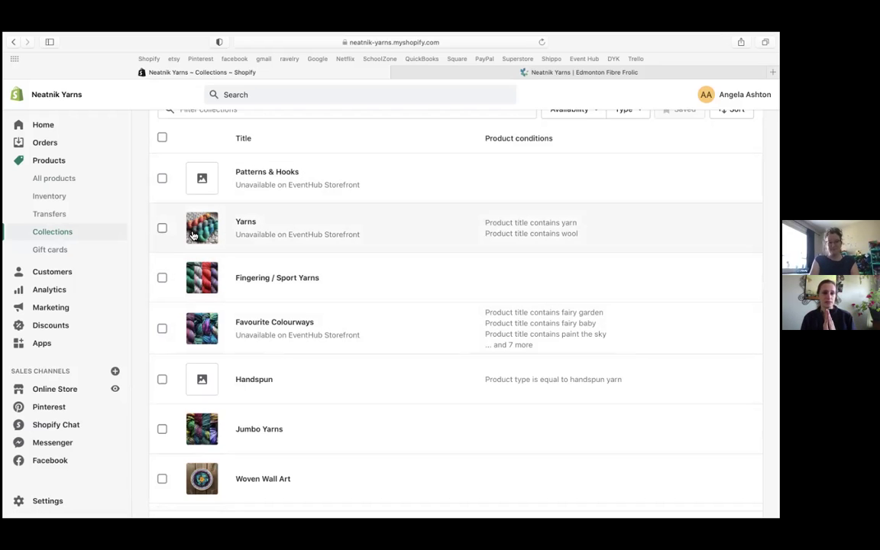
click(162, 230)
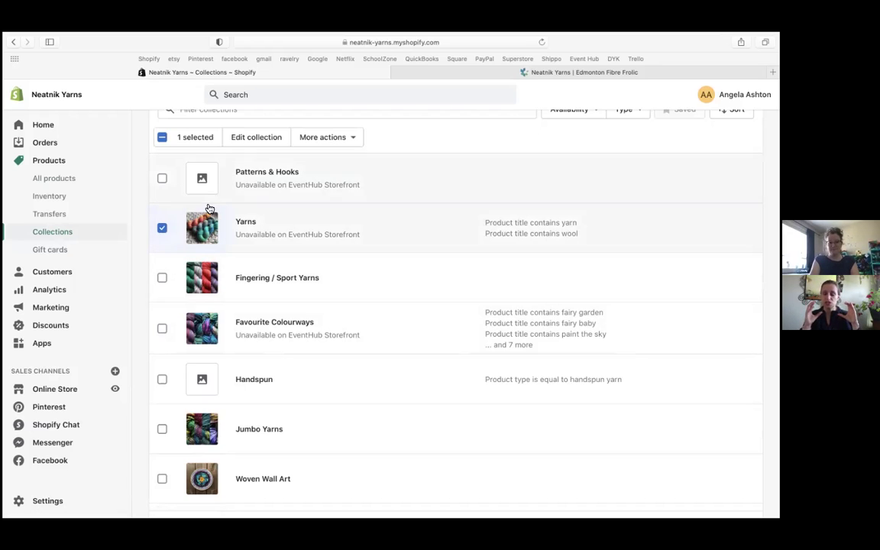
click(353, 138)
click(426, 167)
click(441, 193)
click(162, 230)
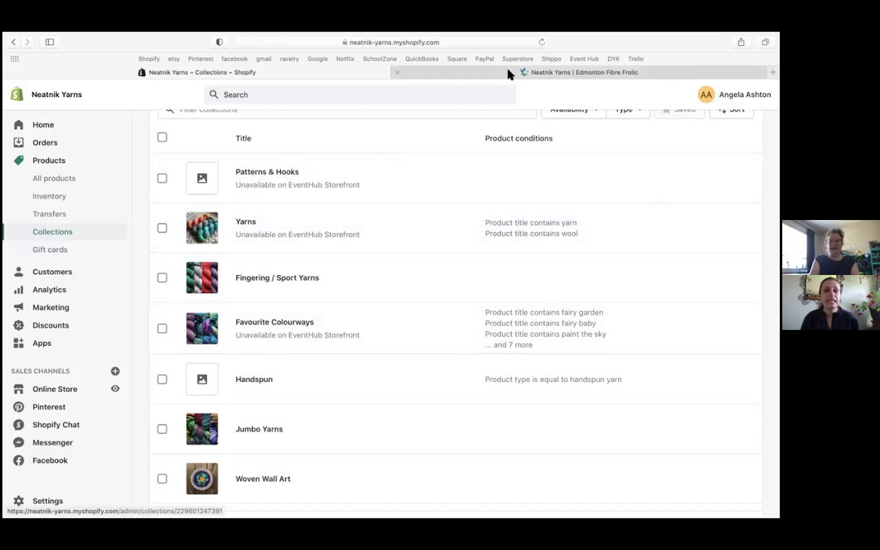
- Switch to the EventHub booth page and examine the Shopify items in its shop and the product total below them
click(546, 74)
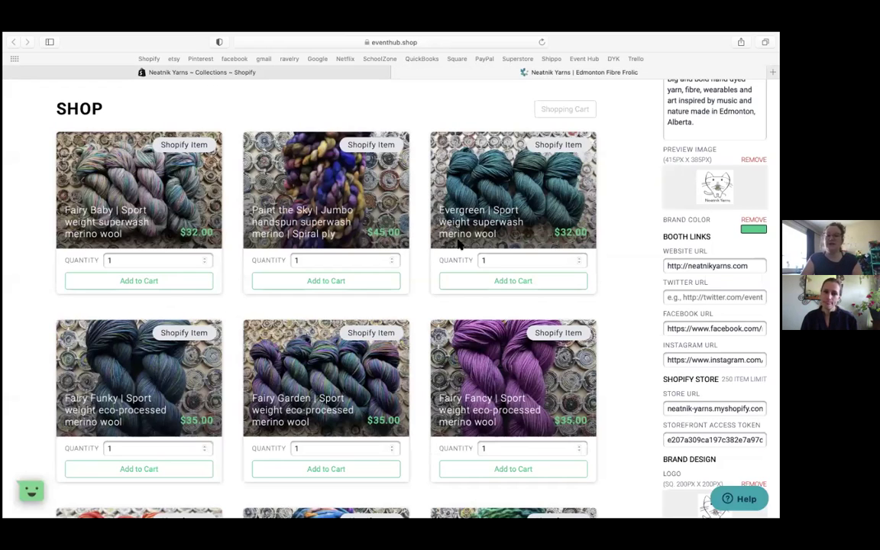
scroll(316, 217, down, 1)
scroll(315, 218, down, 1)
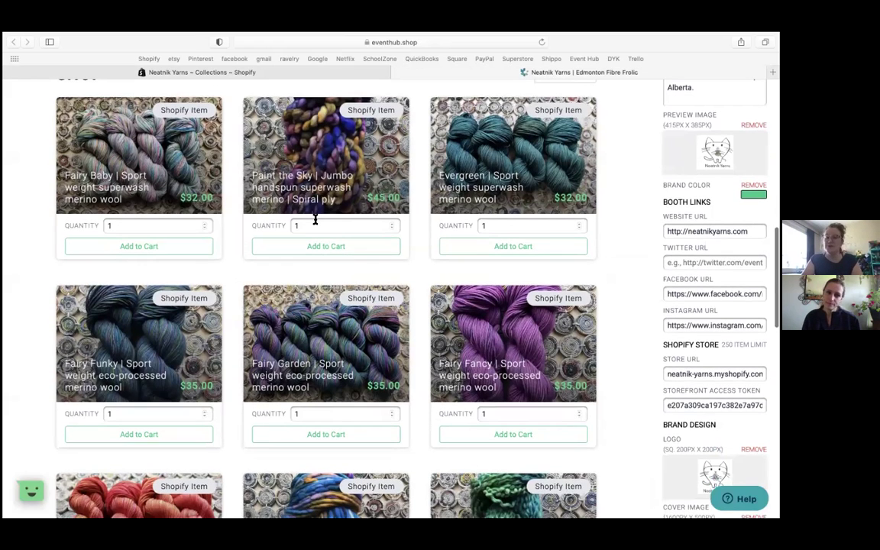
scroll(315, 220, down, 1)
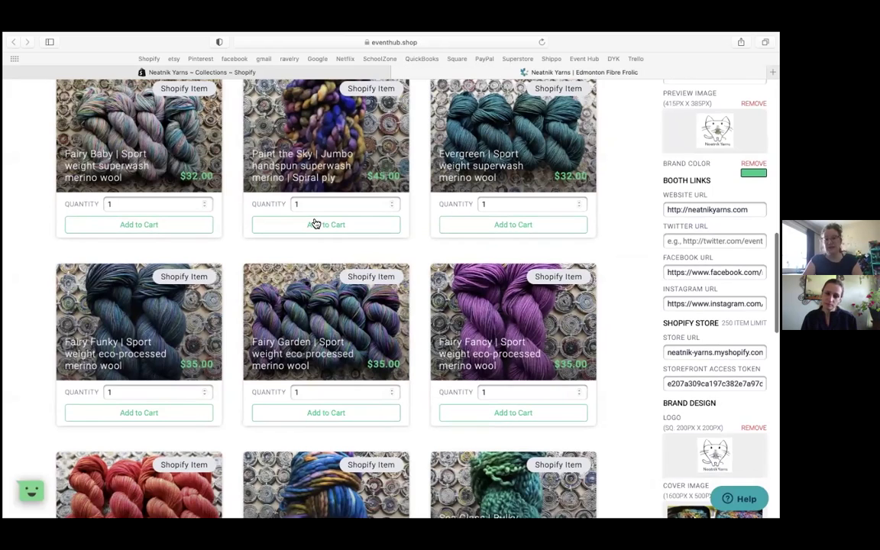
scroll(315, 222, up, 1)
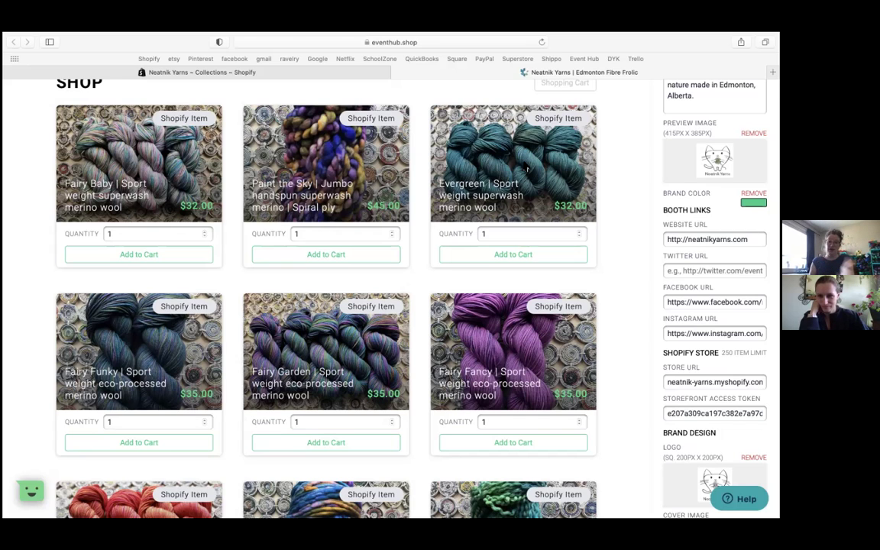
scroll(526, 168, down, 8)
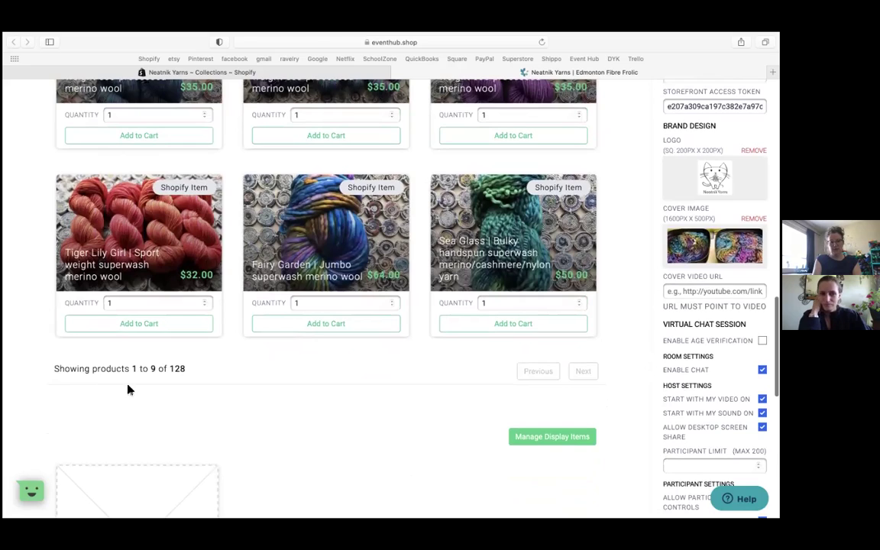
scroll(199, 374, up, 5)
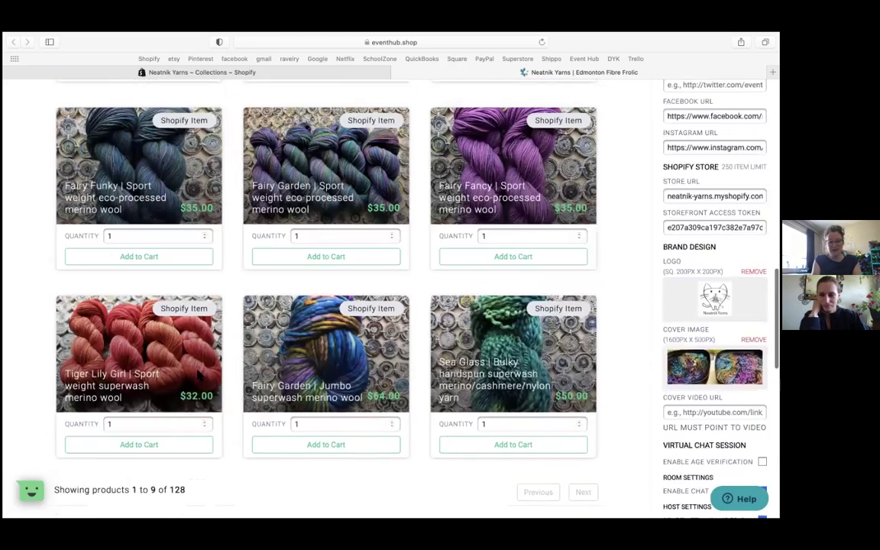
scroll(197, 374, down, 5)
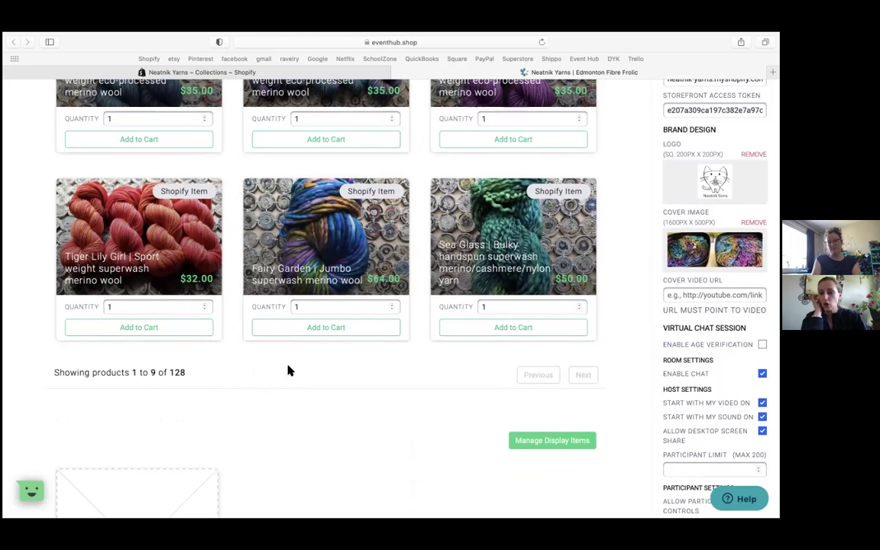
scroll(289, 370, up, 5)
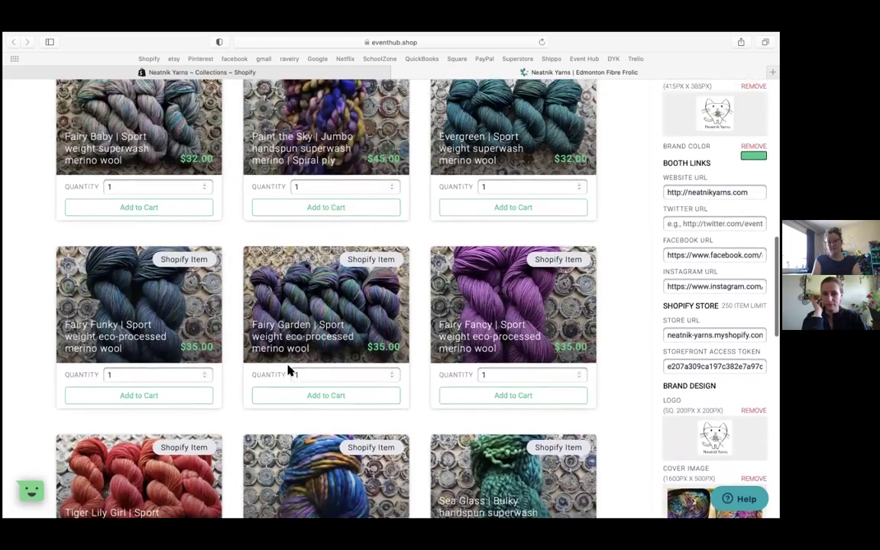
scroll(288, 370, up, 2)
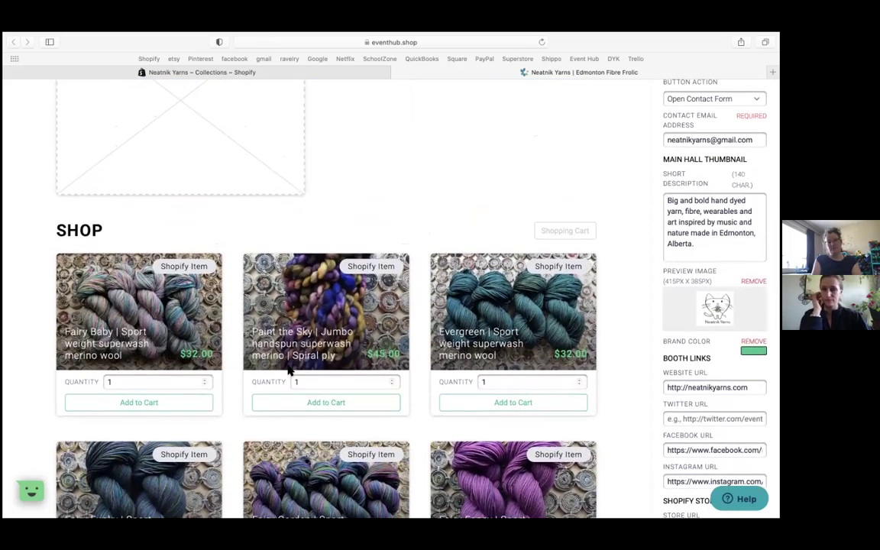